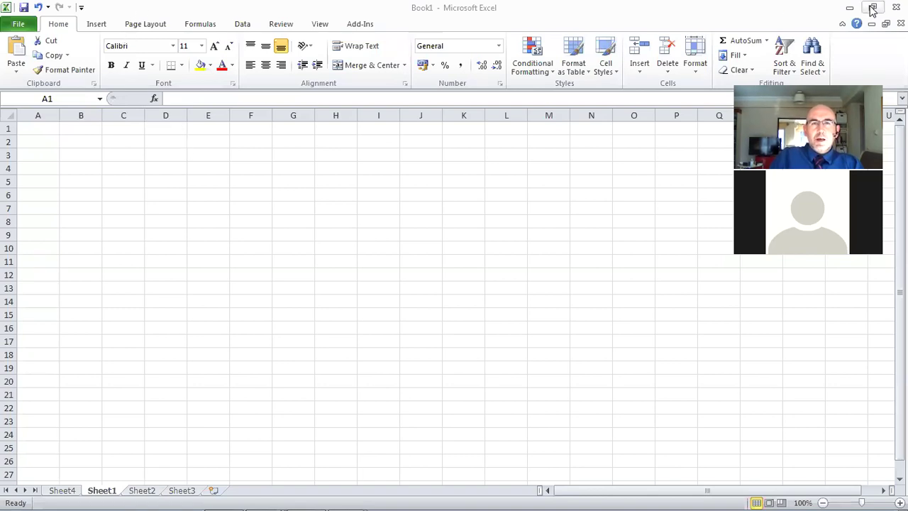
- Bring up PHStat's Confidence Intervals submenu showing Estimate for the Mean, sigma known
{"action": "left_click", "coordinate": [356, 25]}
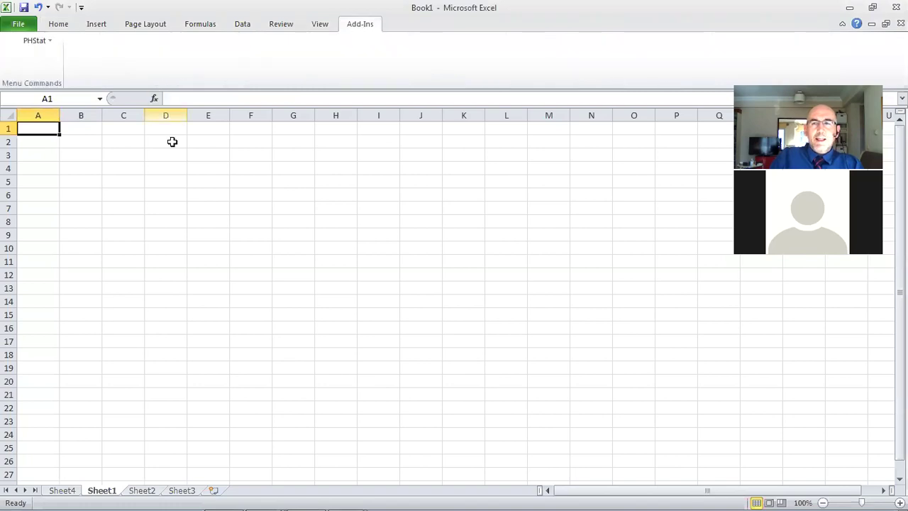
{"action": "left_click", "coordinate": [39, 42]}
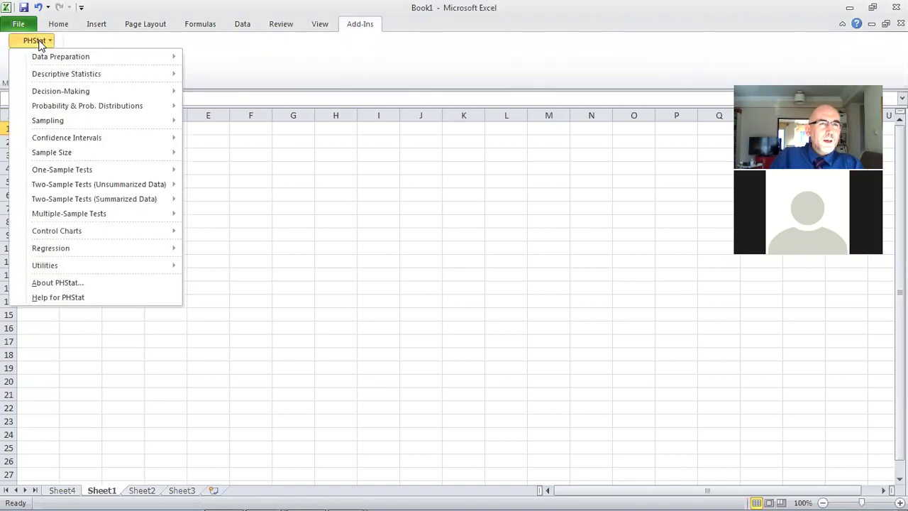
{"action": "mouse_move", "coordinate": [94, 143]}
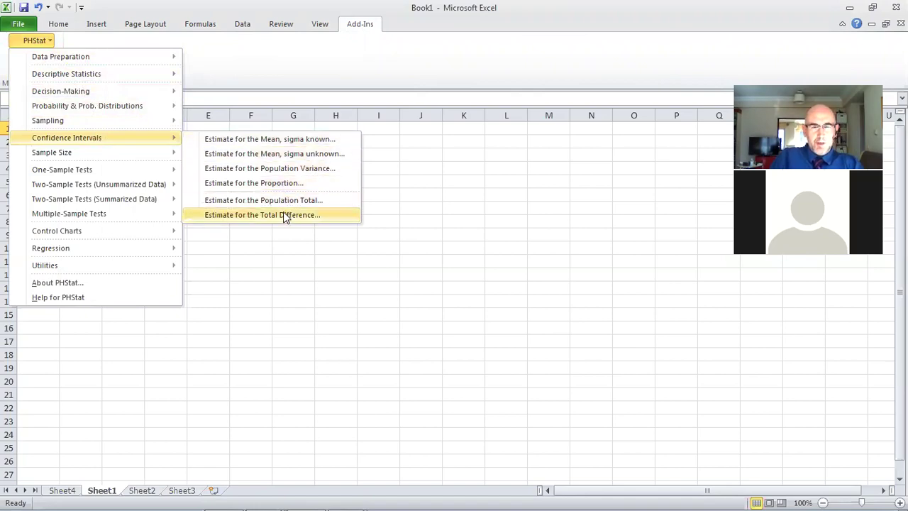
- Enter standard deviation 0.35, sample size 11 and sample mean 2.2 at 95% confidence
{"action": "left_click", "coordinate": [259, 144]}
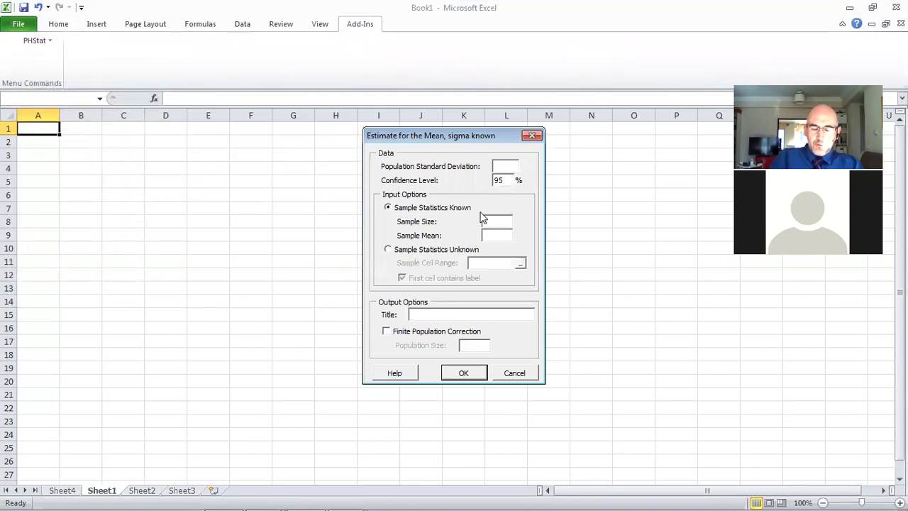
{"action": "type", "text": "0.35"}
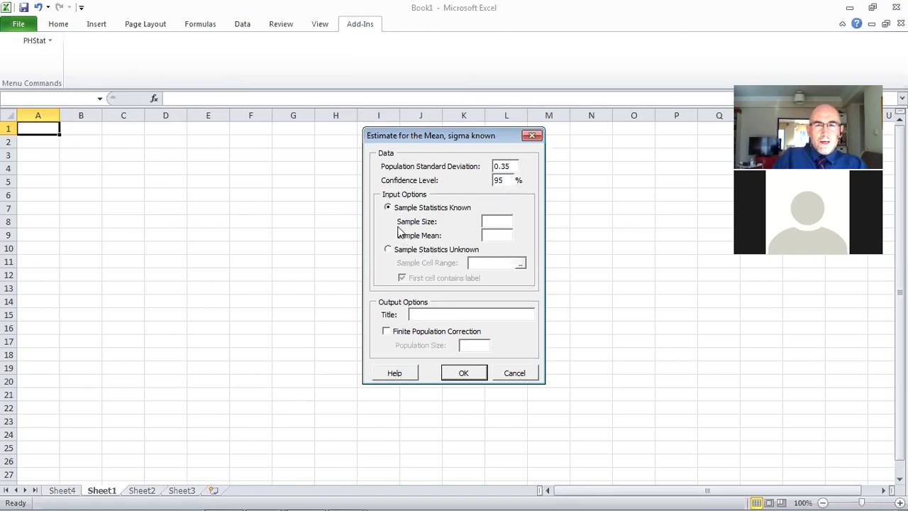
{"action": "left_click", "coordinate": [493, 222]}
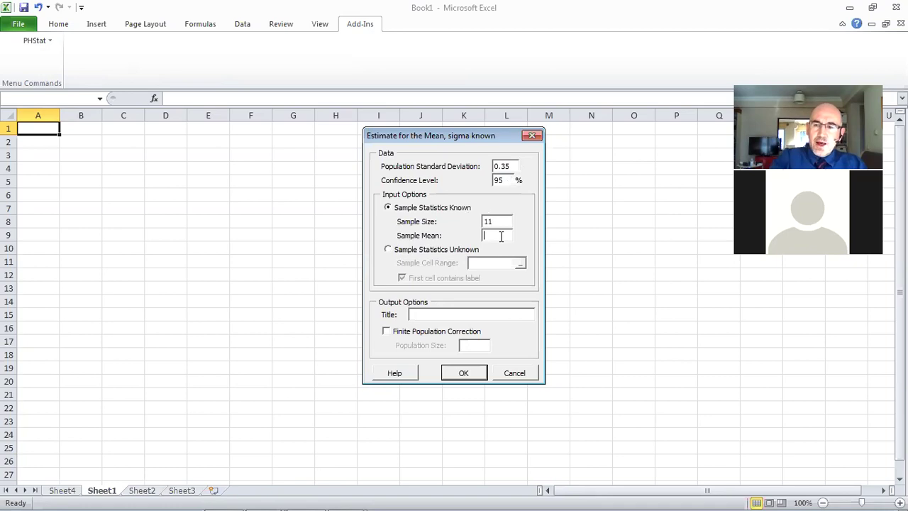
{"action": "type", "text": "2.2"}
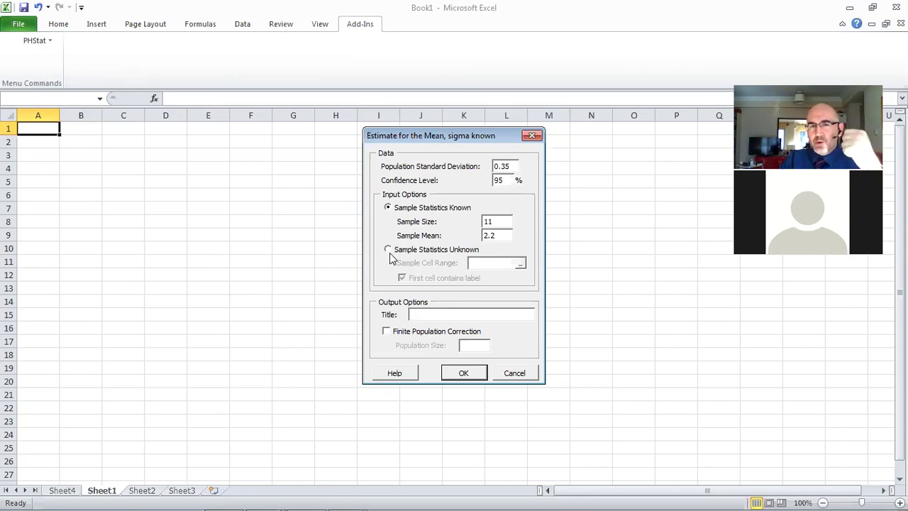
- Generate the Confidence sheet and inspect the standard error (B10) and Z Value (B11) formulas
{"action": "left_click", "coordinate": [462, 373]}
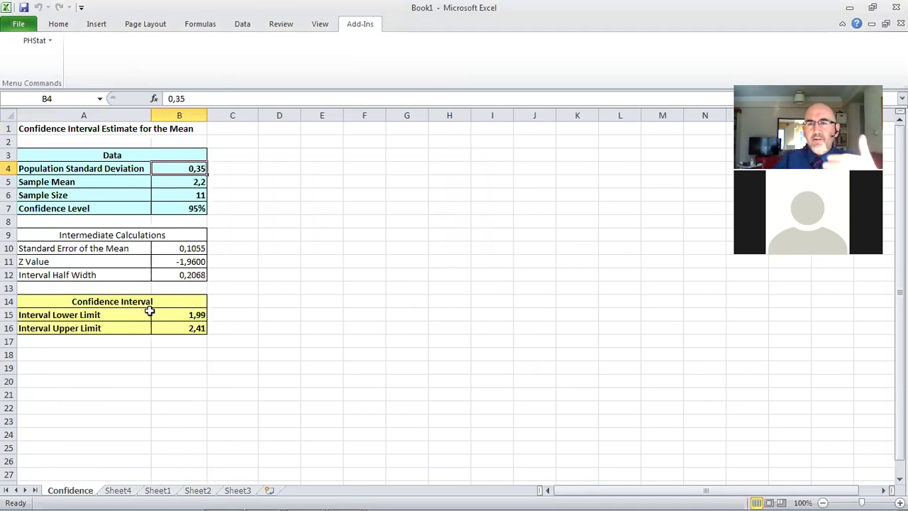
{"action": "left_click", "coordinate": [192, 247]}
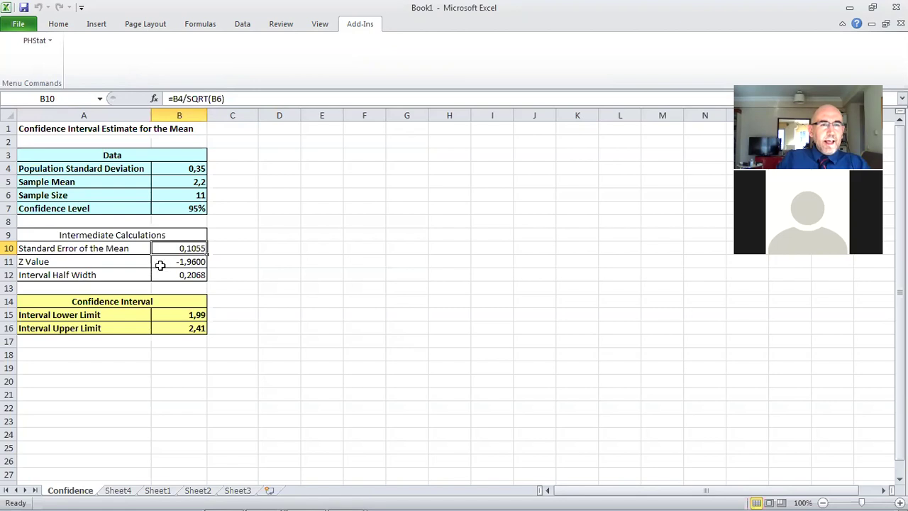
{"action": "left_click", "coordinate": [177, 262]}
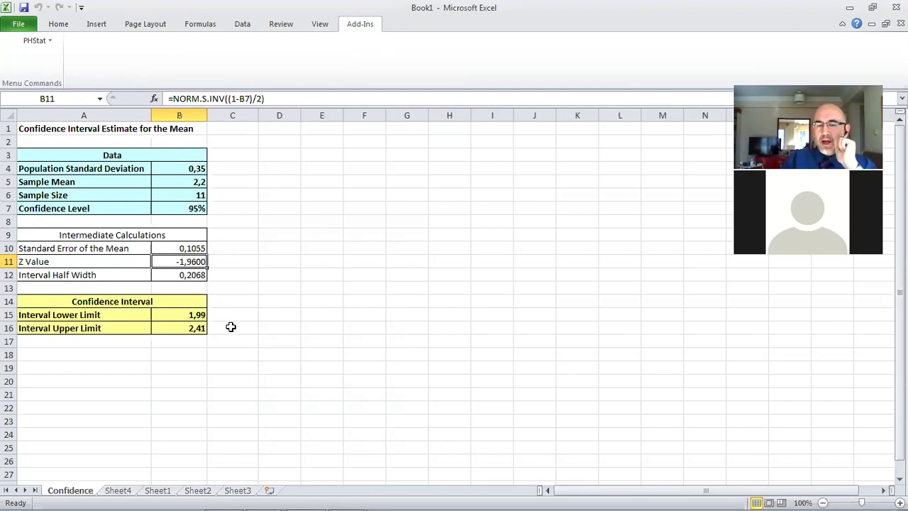
{"action": "left_click", "coordinate": [185, 276]}
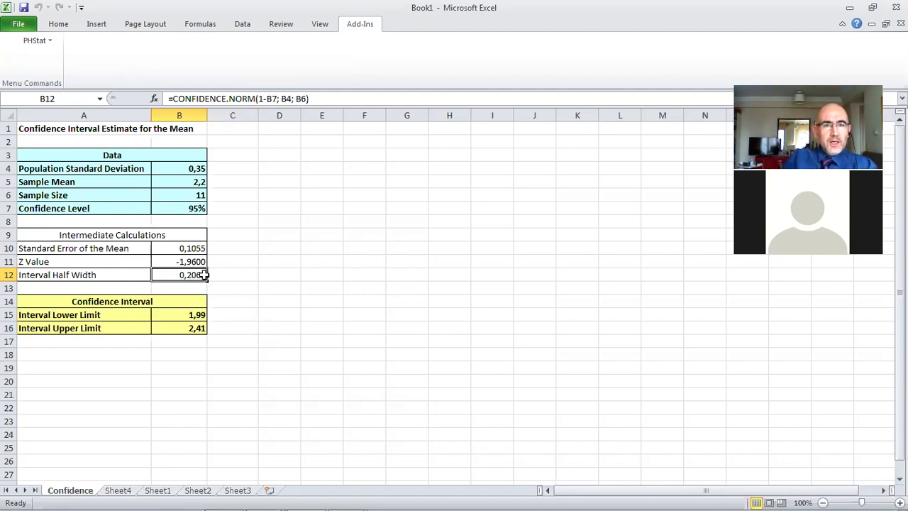
{"action": "left_click", "coordinate": [184, 249]}
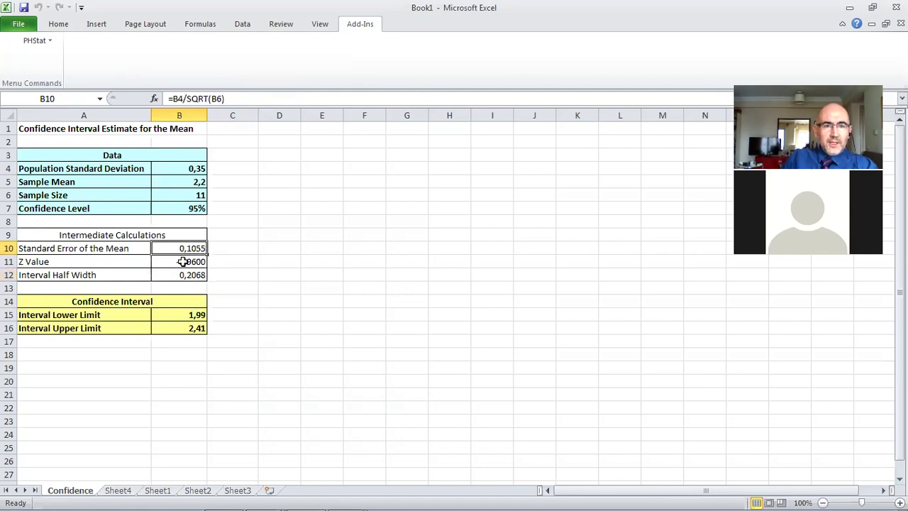
{"action": "left_click", "coordinate": [186, 262]}
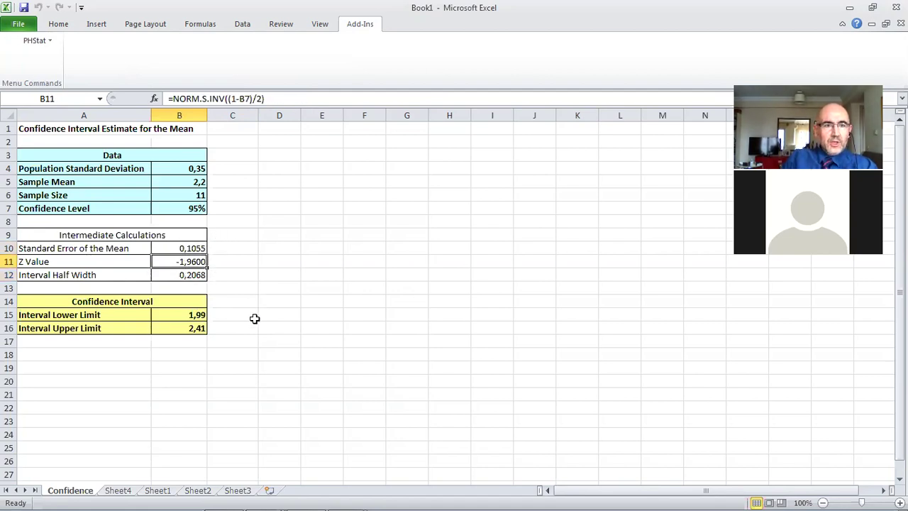
{"action": "left_click", "coordinate": [106, 315]}
{"action": "left_click", "coordinate": [168, 316]}
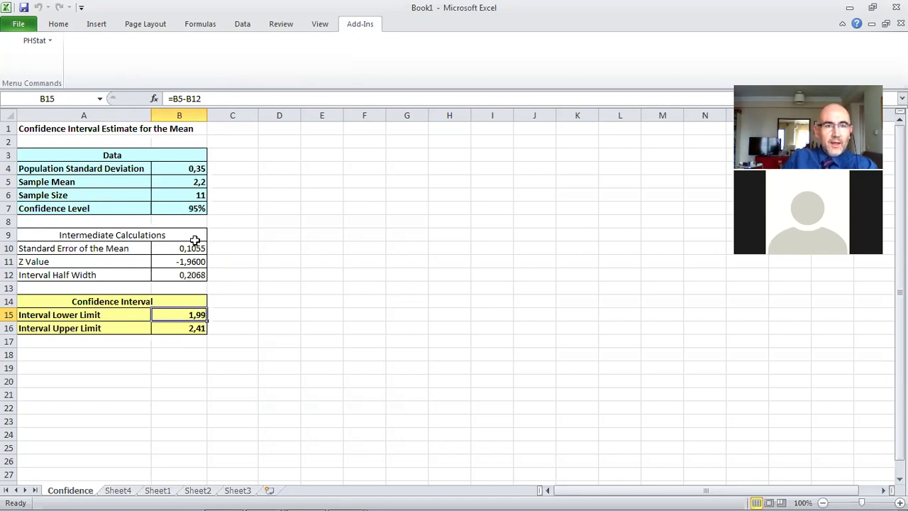
{"action": "left_click", "coordinate": [182, 182]}
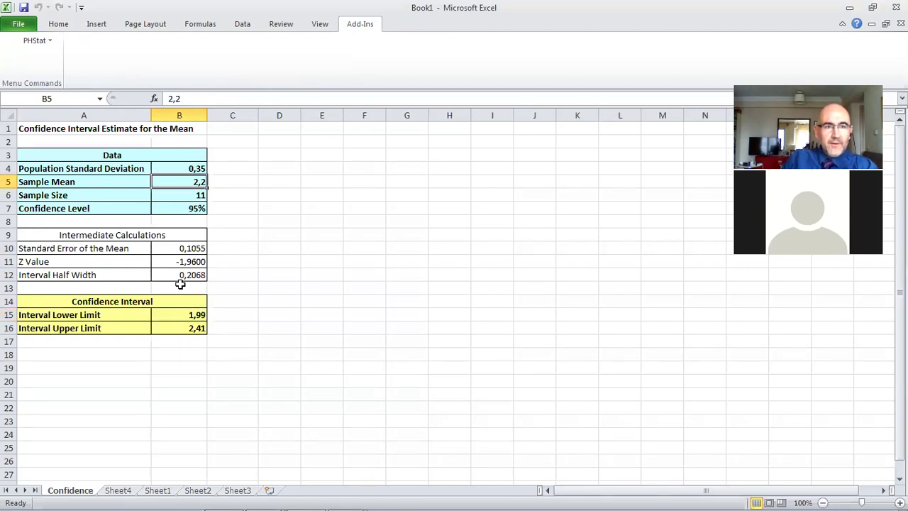
{"action": "left_click", "coordinate": [186, 330]}
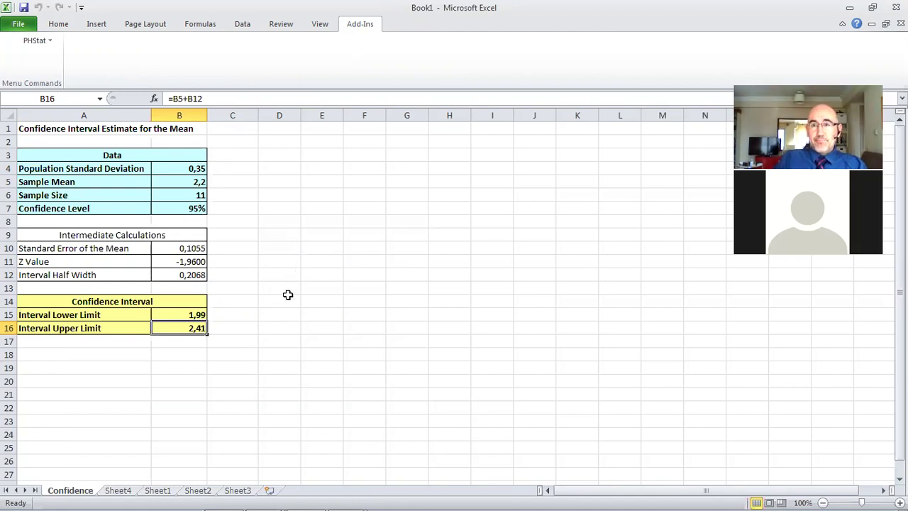
- Set the B7 confidence level to 99%, compare with 95%, then return to 99%
{"action": "left_click", "coordinate": [192, 209]}
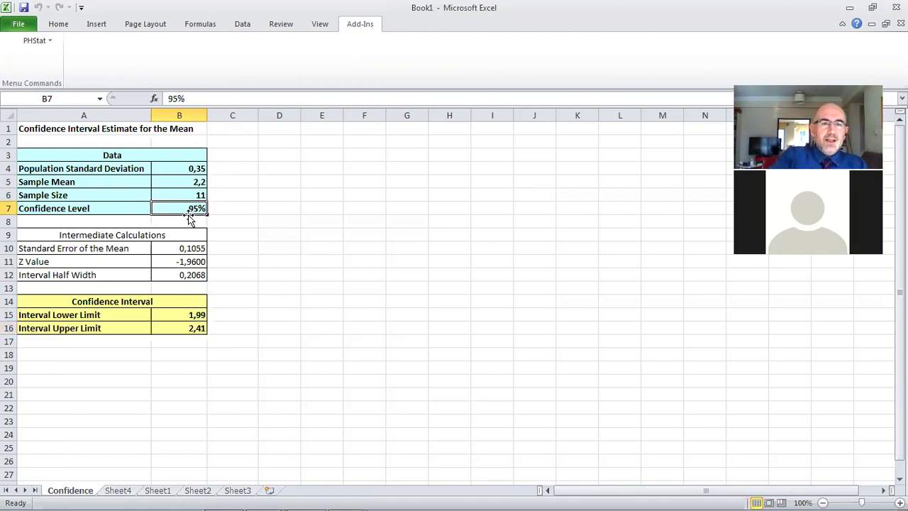
{"action": "type", "text": "99"}
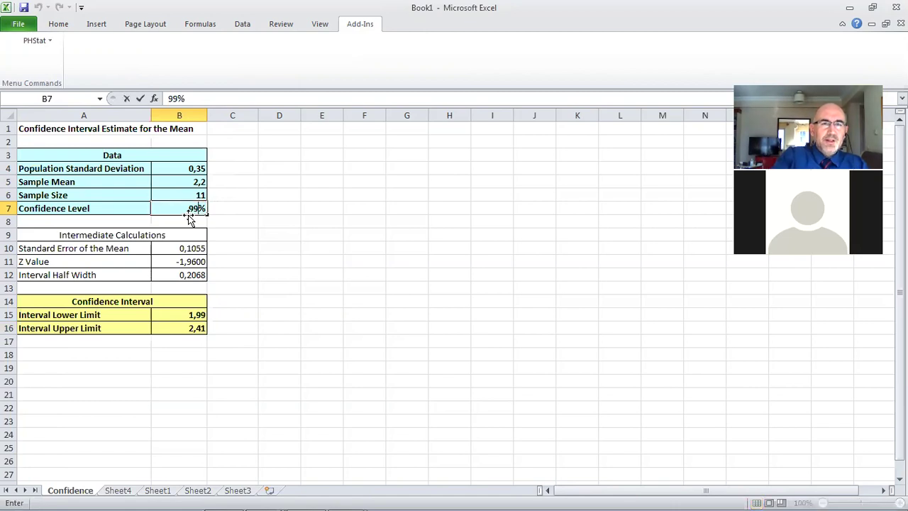
{"action": "key", "text": "Return"}
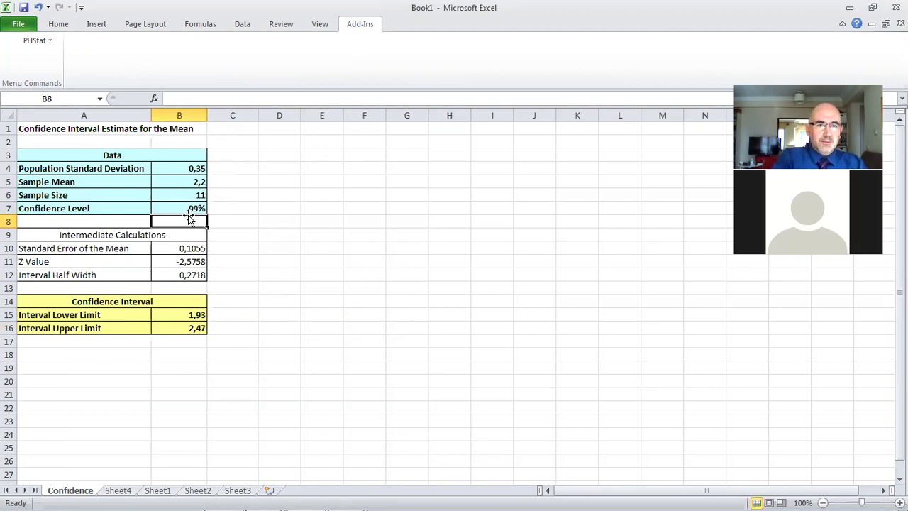
{"action": "left_click", "coordinate": [188, 213]}
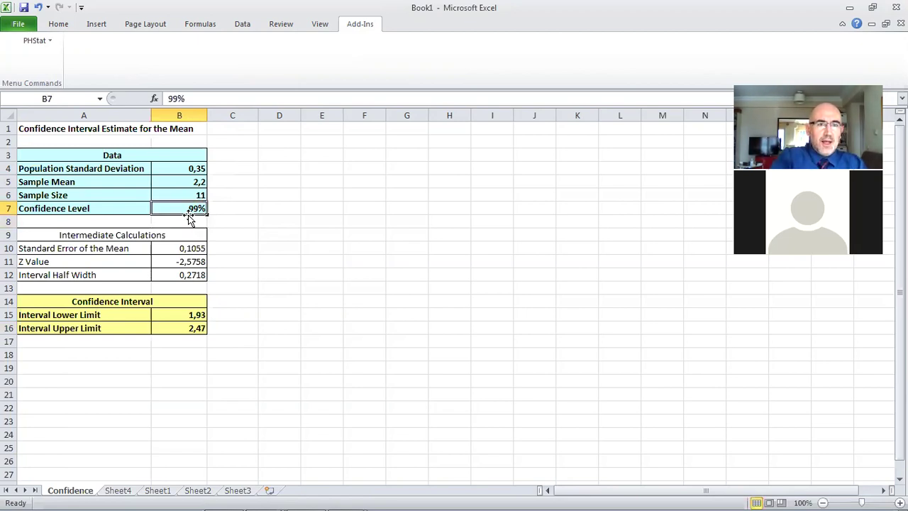
{"action": "type", "text": "95"}
{"action": "key", "text": "Return"}
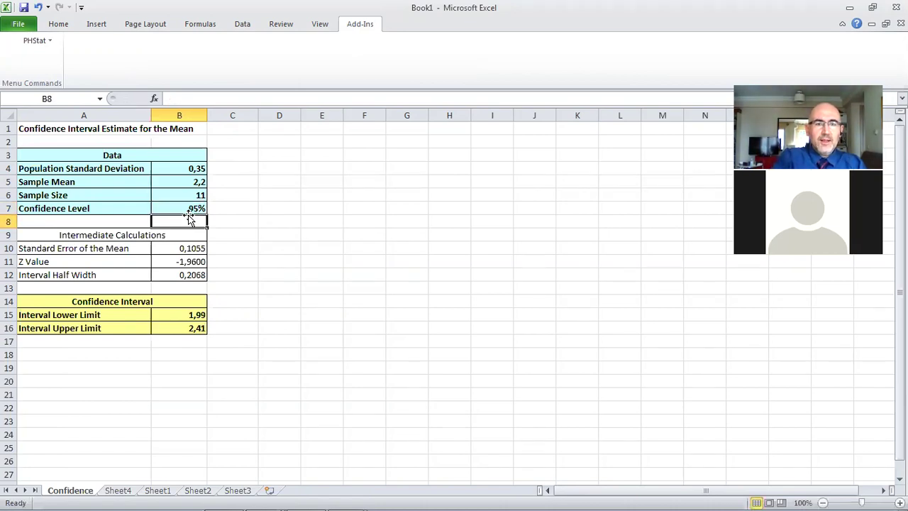
{"action": "left_click", "coordinate": [188, 213]}
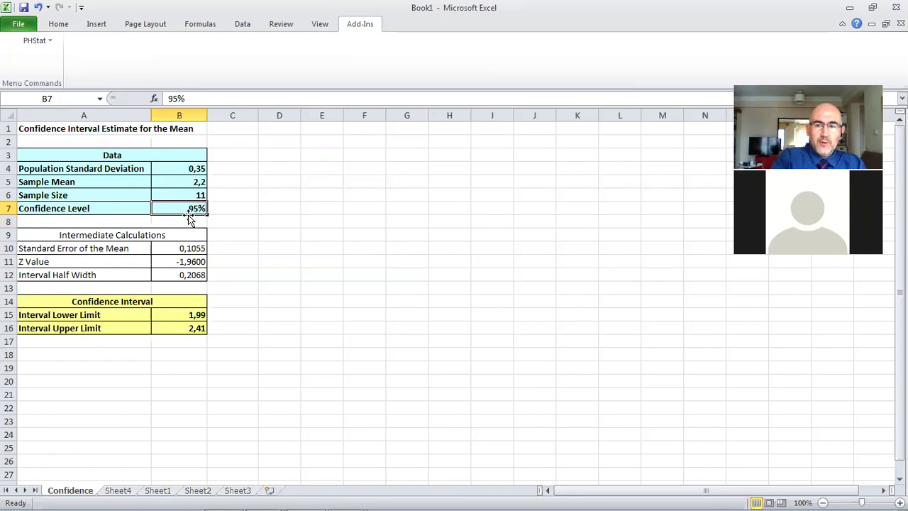
{"action": "type", "text": "99"}
{"action": "key", "text": "Return"}
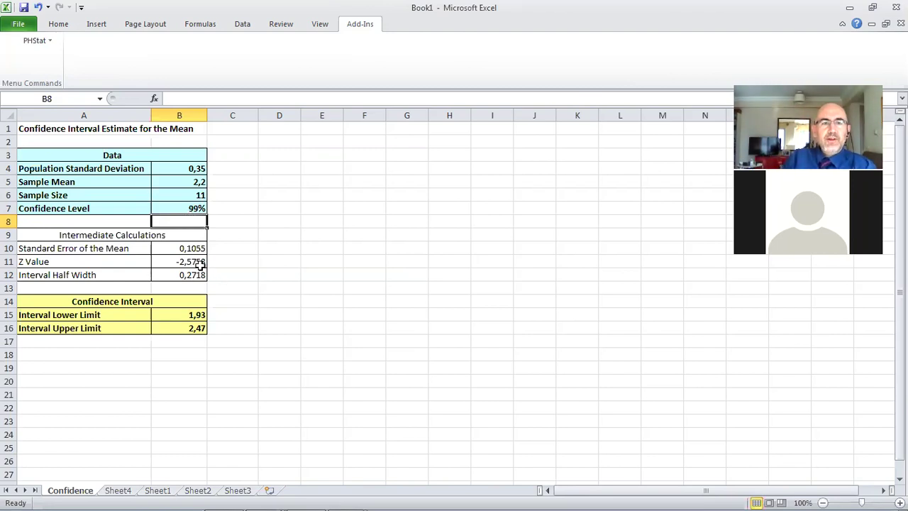
- Check the Z value in B11, then set the confidence level in B7 to 90%
{"action": "left_click", "coordinate": [196, 261]}
{"action": "left_click", "coordinate": [197, 208]}
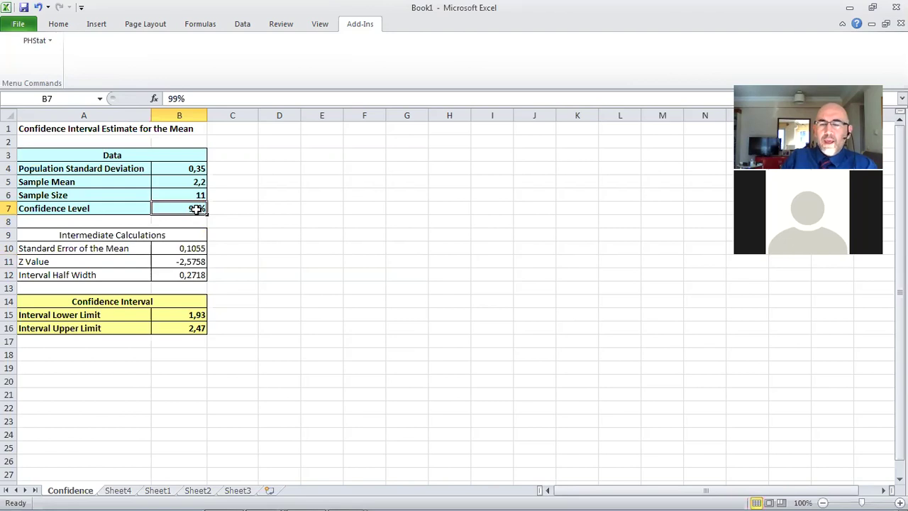
{"action": "type", "text": "90"}
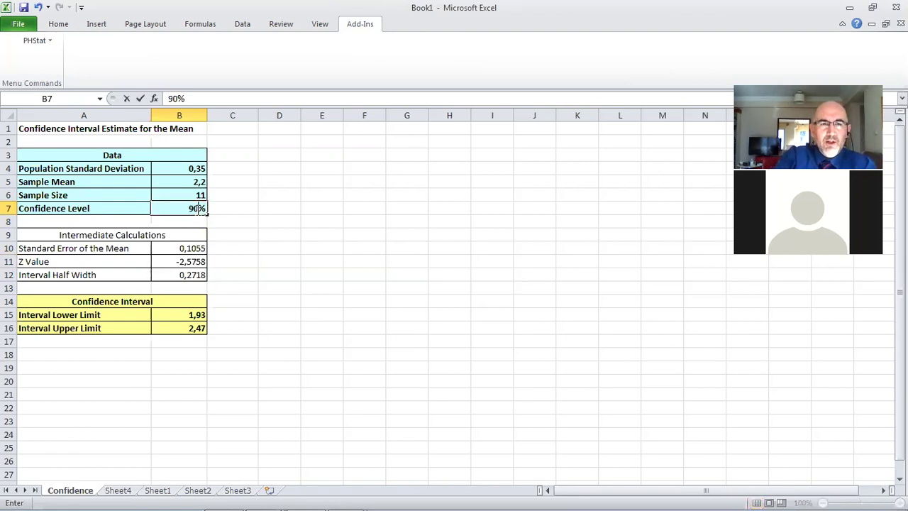
{"action": "key", "text": "Return"}
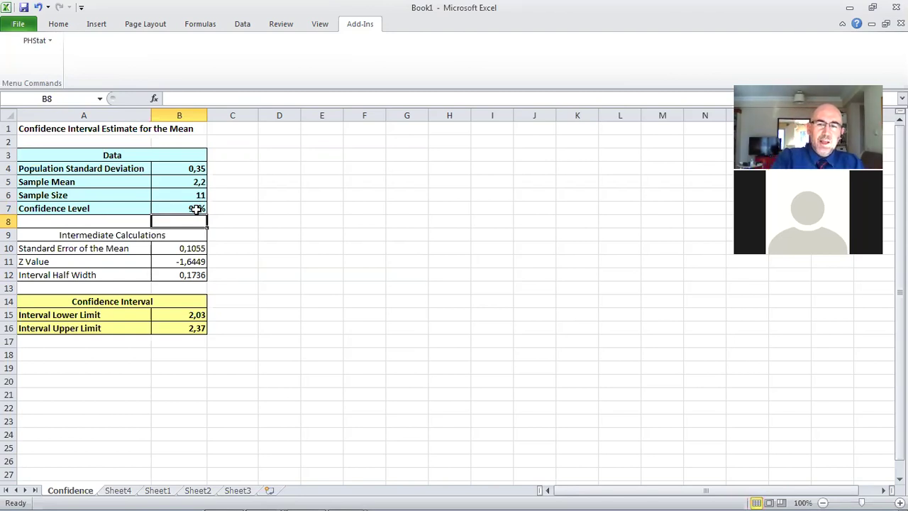
- Restore B7 to 95% so the interval again reads 1,99 to 2,41
{"action": "left_click", "coordinate": [196, 209]}
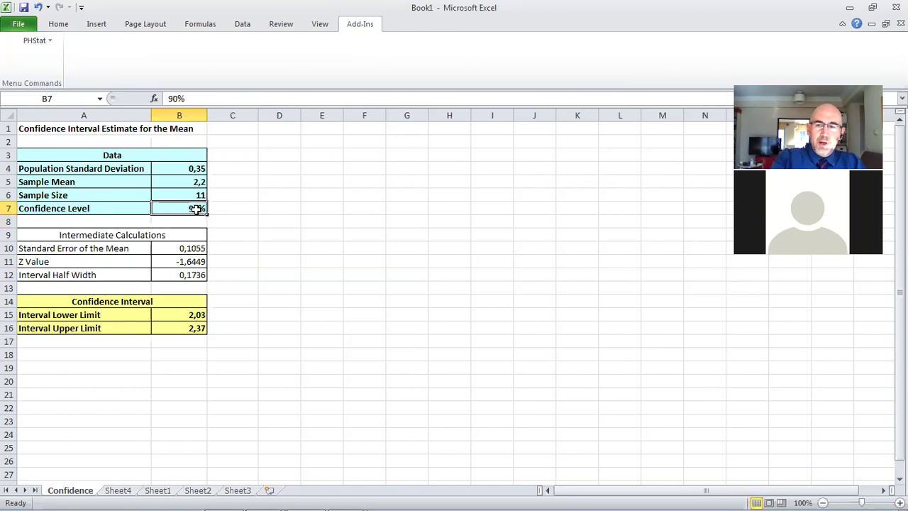
{"action": "type", "text": "95%"}
{"action": "key", "text": "Return"}
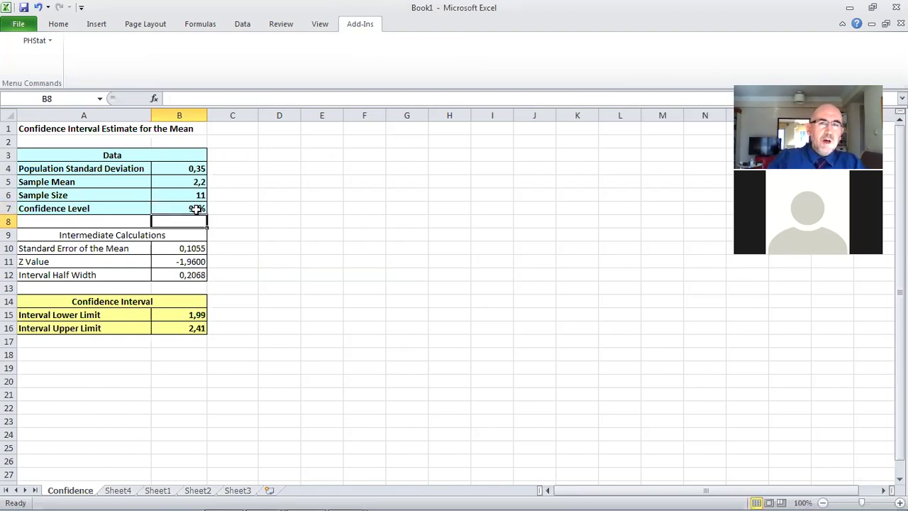